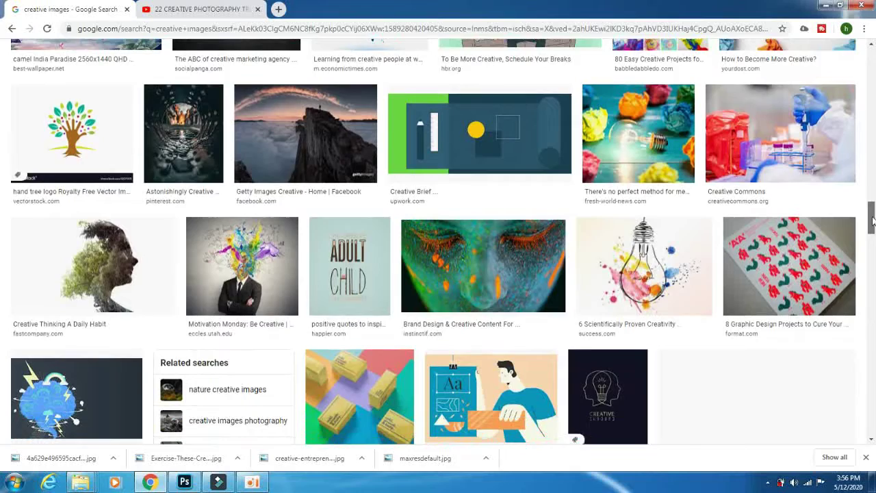
Step: Scroll through the Google Images results for 'creative images' in Chrome
left_click_drag(872, 220, 872, 167)
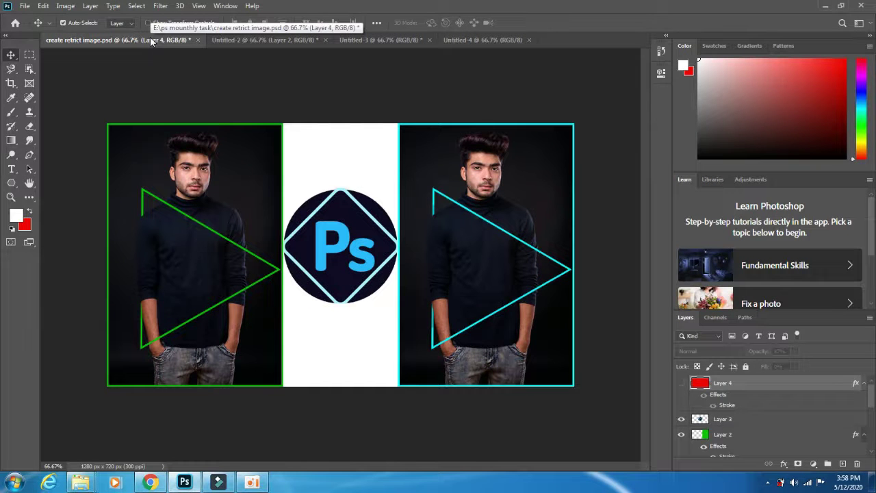
Step: Preview the Untitled-2 and Untitled-3 designs, then switch to the blank Untitled-4 canvas
left_click(229, 39)
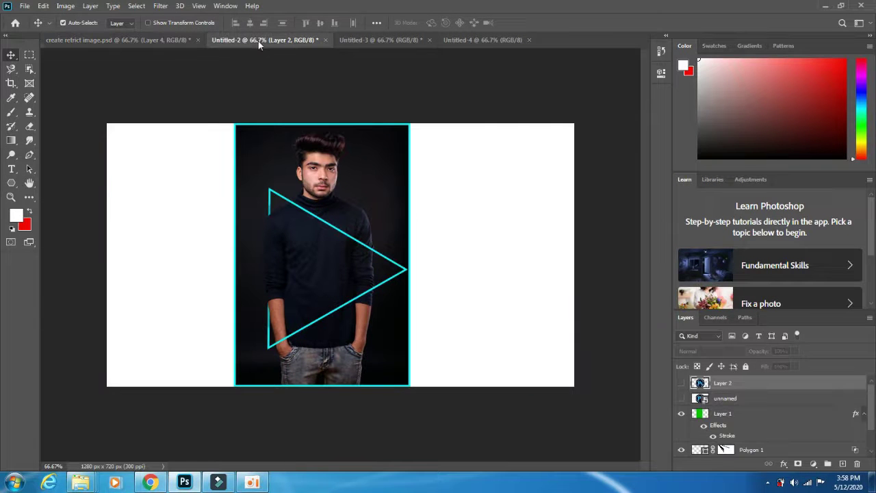
left_click(348, 41)
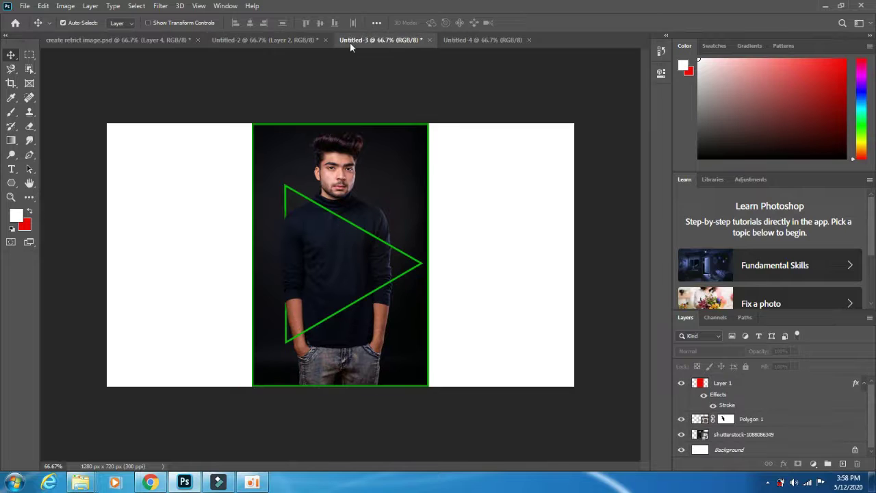
left_click(459, 45)
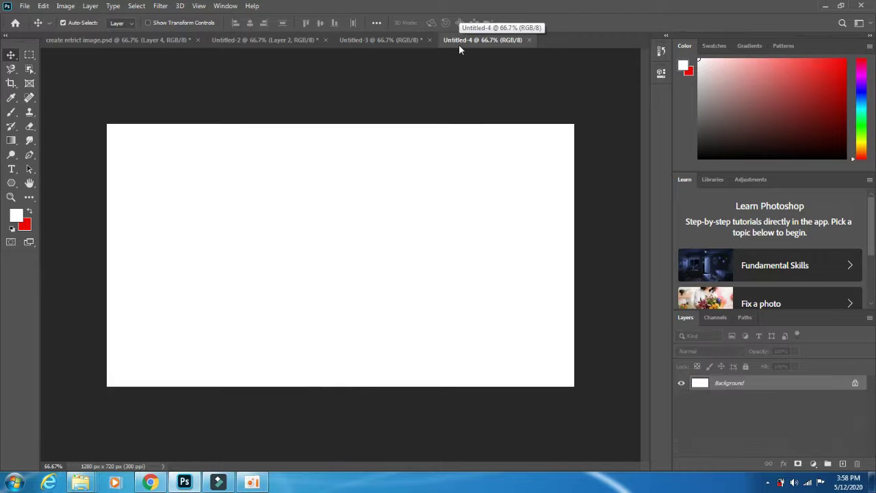
left_click(825, 5)
mouse_move(619, 231)
left_mouse_down()
mouse_move(567, 286)
mouse_move(191, 486)
mouse_move(328, 308)
left_mouse_up()
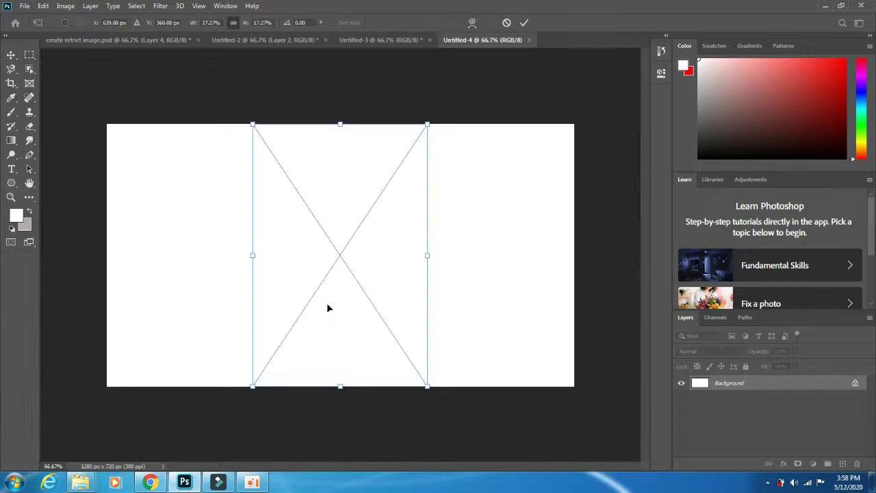
key("Return")
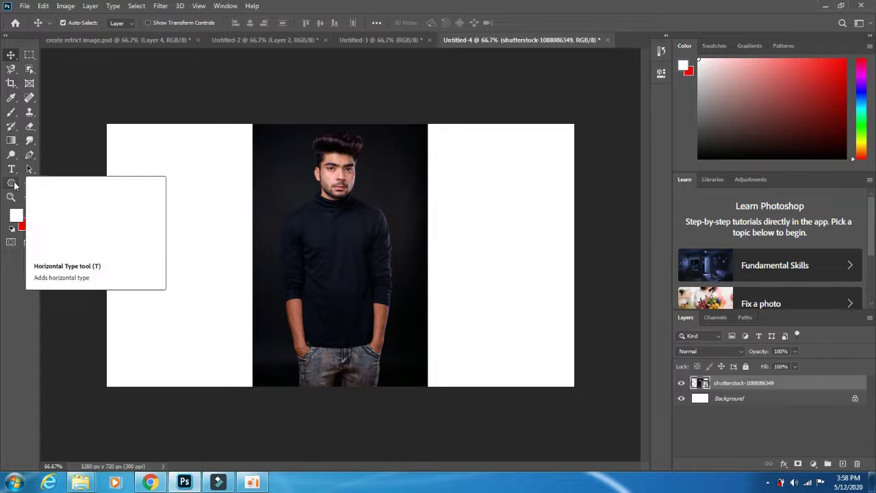
left_click(11, 183)
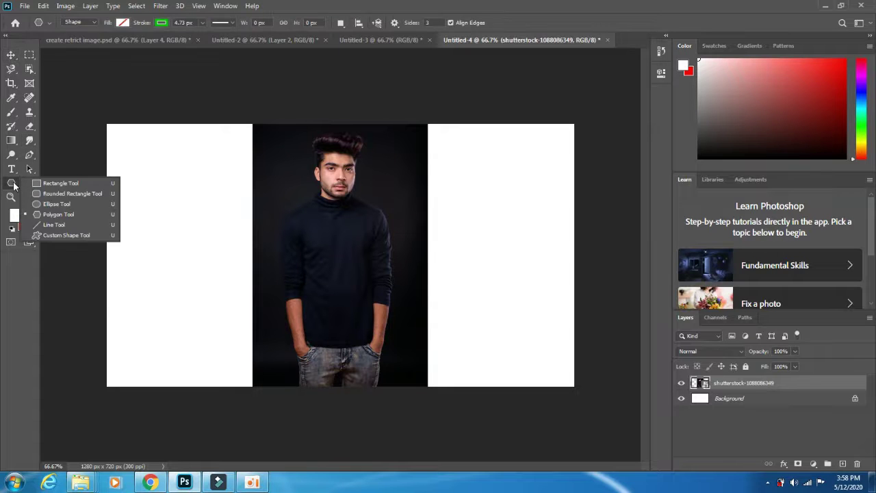
Step: Draw a three-sided, green-outlined Polygon 1 triangle over the photo's upper left
left_click(60, 215)
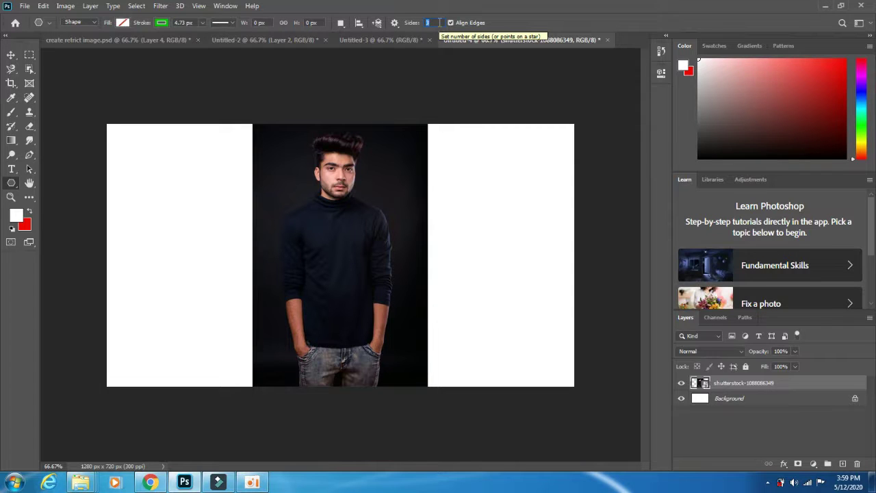
left_click_drag(264, 191, 356, 253)
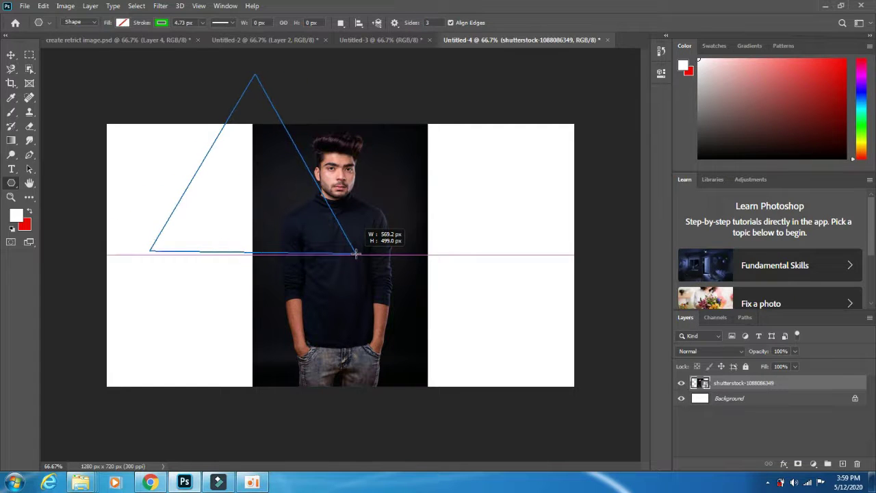
left_click_drag(356, 252, 356, 252)
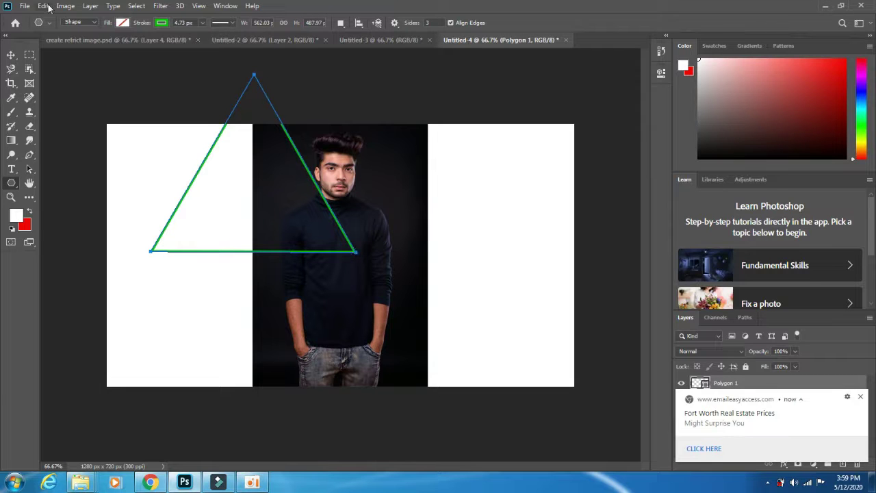
Step: Rotate the triangle about 84° to point right and shrink it over the man's torso
left_click(30, 57)
key("ctrl+t")
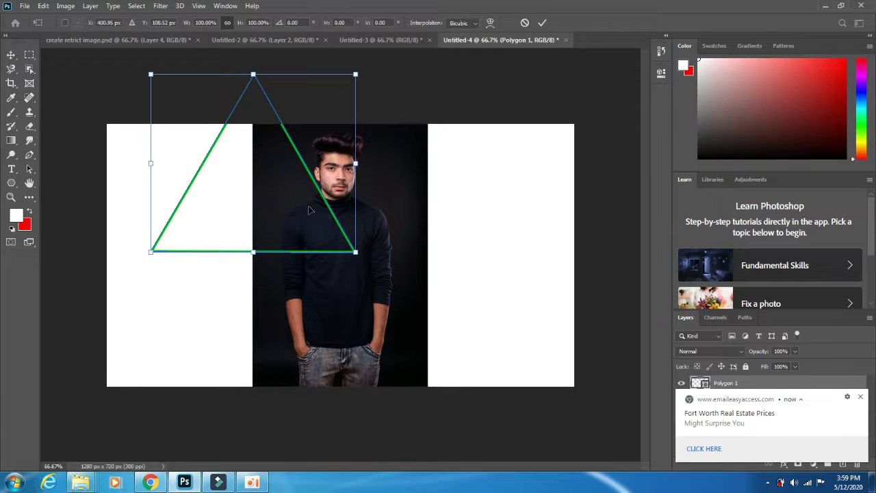
left_click_drag(294, 161, 347, 273)
left_click_drag(476, 100, 479, 269)
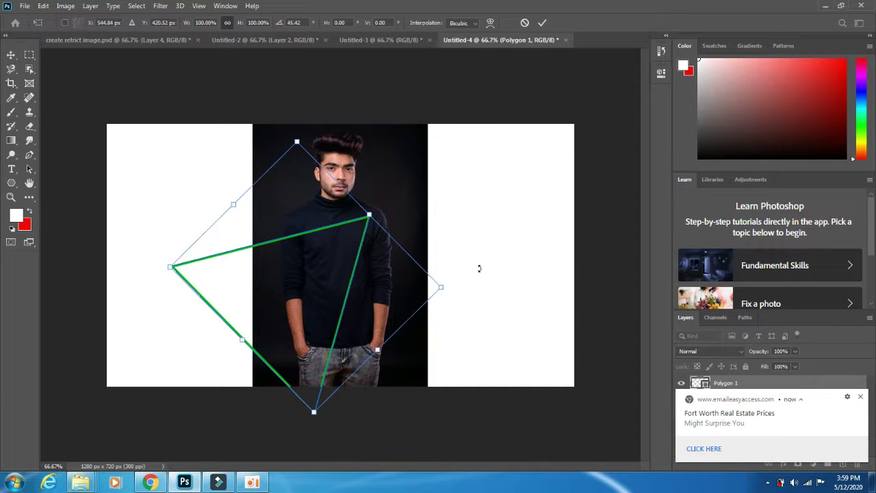
left_click_drag(458, 293, 433, 348)
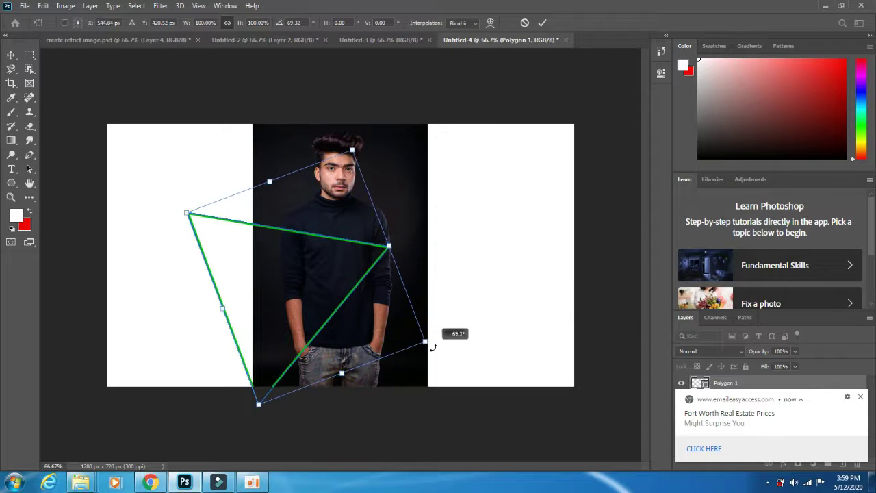
left_click_drag(343, 239, 369, 227)
mouse_move(500, 356)
left_mouse_down()
mouse_move(470, 392)
mouse_move(421, 379)
mouse_move(392, 345)
left_mouse_up()
mouse_move(350, 258)
left_mouse_down()
mouse_move(393, 282)
mouse_move(427, 280)
left_mouse_up()
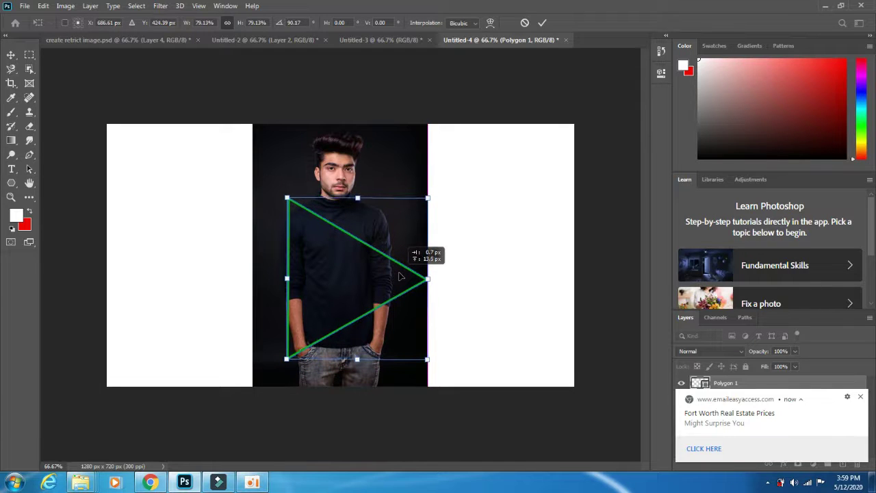
left_click_drag(400, 276, 422, 276)
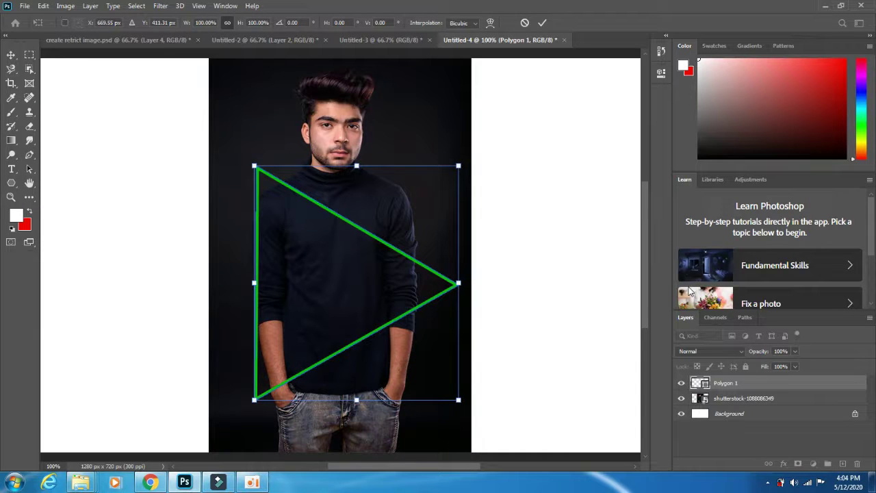
Step: Commit the transform, add a mask to Polygon 1, and erase its left edge over the arm
key("Return")
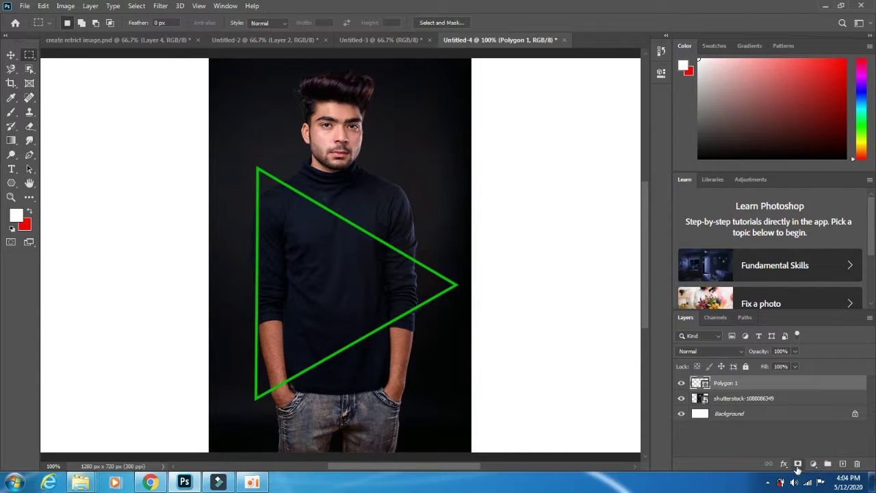
left_click(798, 464)
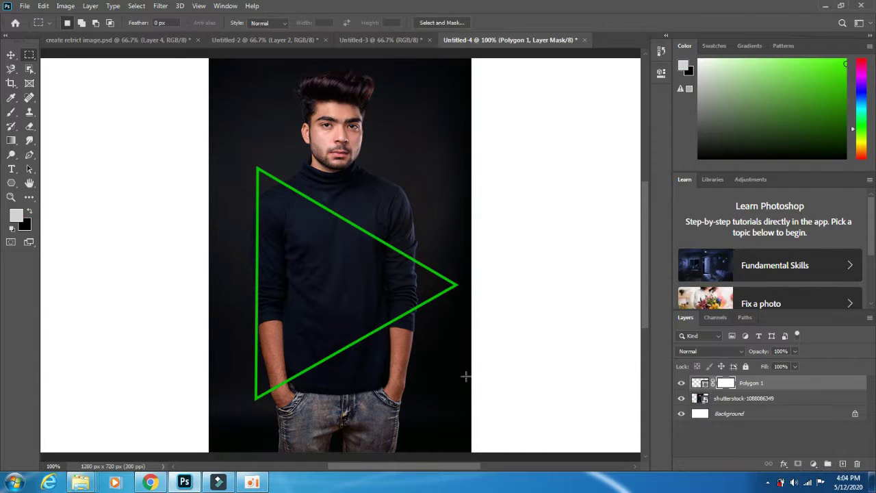
left_click(29, 128)
key("bracketright")
key("bracketright")
key("bracketright")
left_click_drag(257, 228, 256, 243)
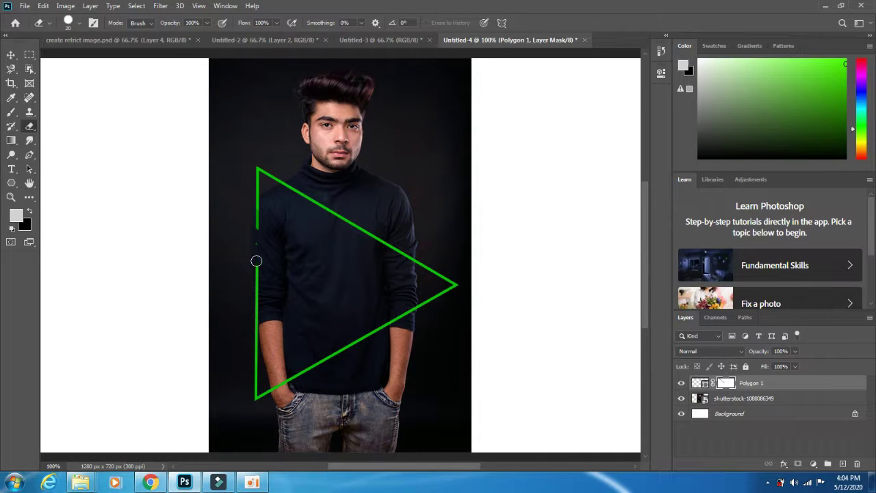
left_click_drag(257, 301, 256, 313)
Step: Zoom in and refine the masked left edge, painting back the overshoot near the bottom
key("ctrl+plus")
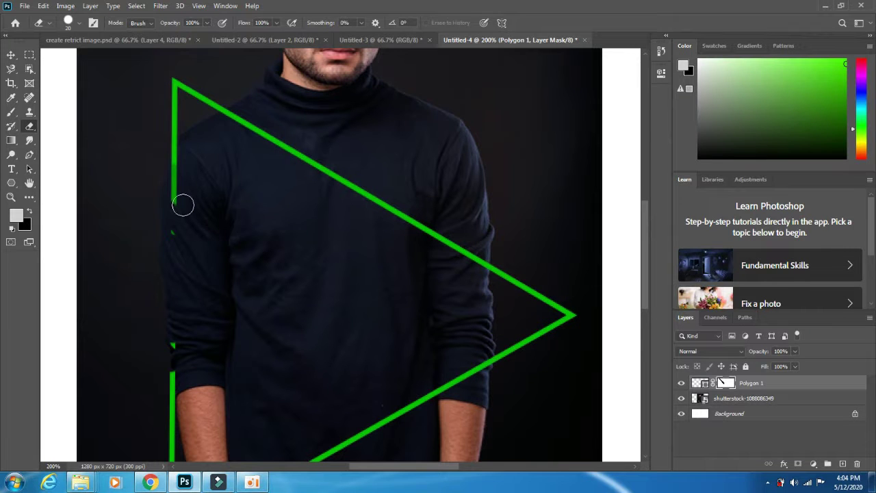
left_click_drag(183, 205, 184, 152)
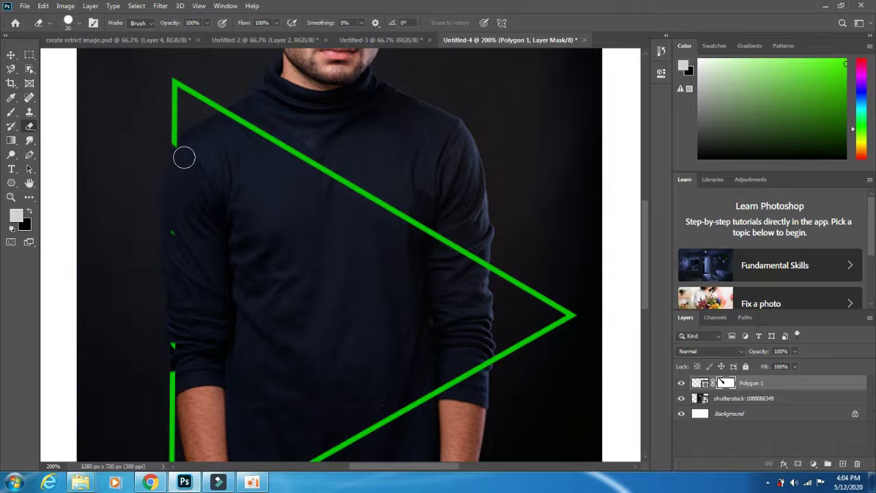
mouse_move(183, 150)
left_mouse_down()
mouse_move(175, 284)
mouse_move(185, 388)
left_mouse_up()
key("ctrl+z")
key("ctrl+z")
left_click_drag(185, 384, 187, 389)
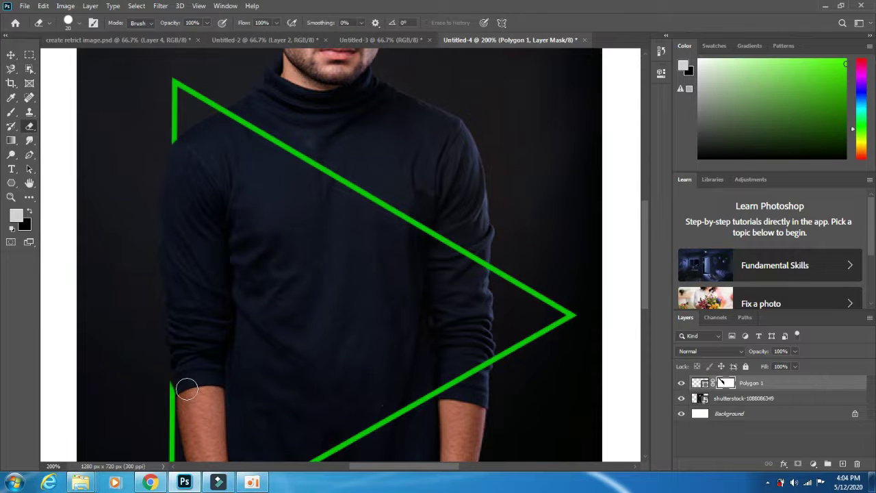
key("bracketleft")
left_click_drag(182, 392, 176, 389)
left_click(29, 212)
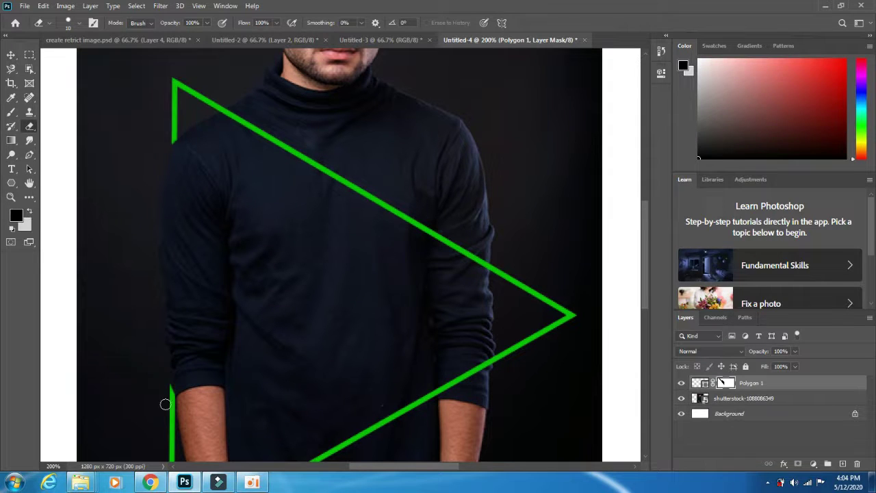
mouse_move(168, 386)
left_mouse_down()
mouse_move(167, 377)
mouse_move(170, 392)
left_mouse_up()
key("ctrl+minus")
key("ctrl+minus")
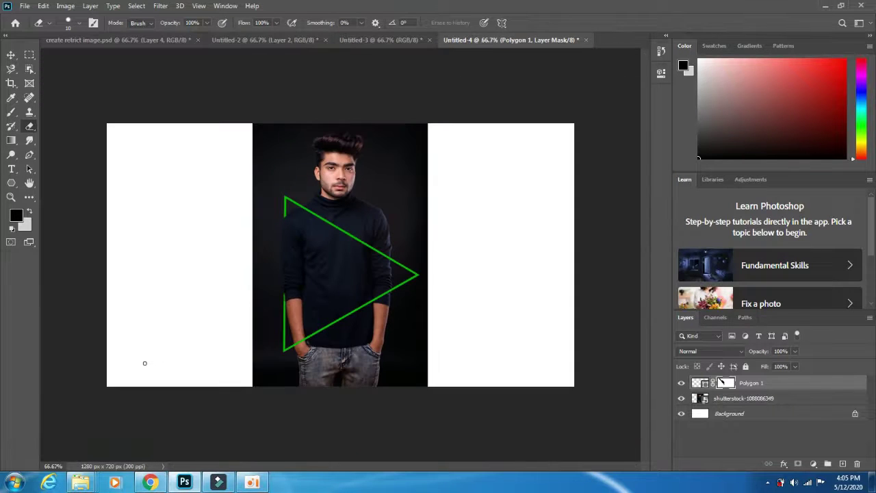
key("ctrl+z")
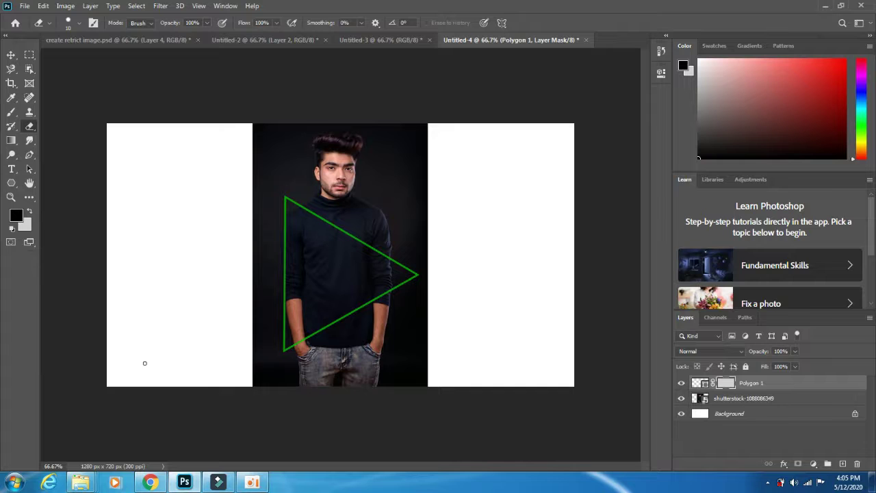
key("ctrl+shift+z")
key("ctrl+minus")
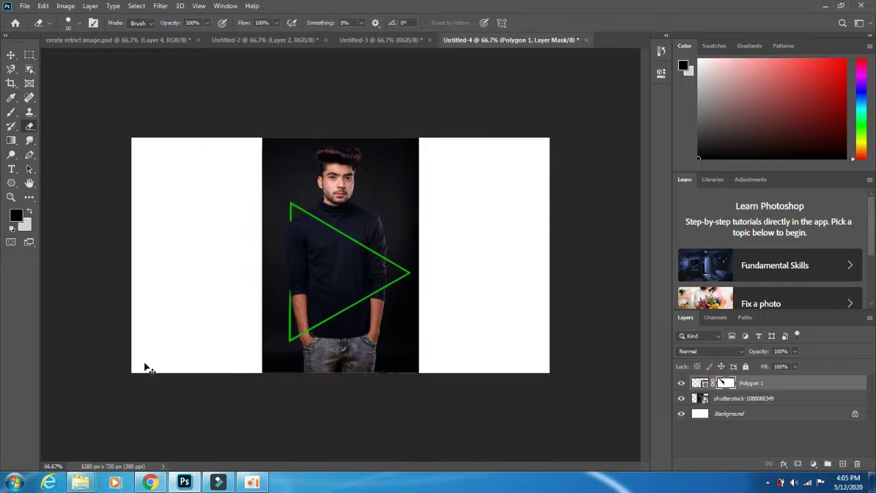
key("ctrl+plus")
key("ctrl+plus")
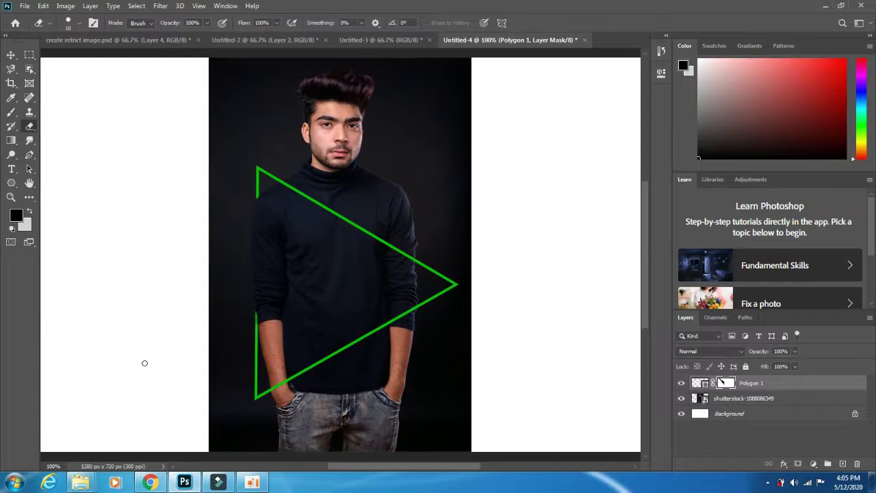
key("ctrl+plus")
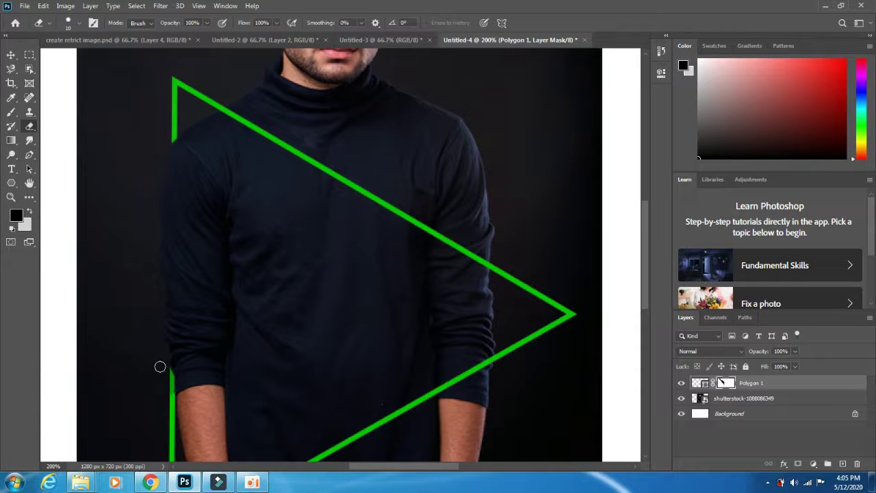
key("ctrl+minus")
key("ctrl+minus")
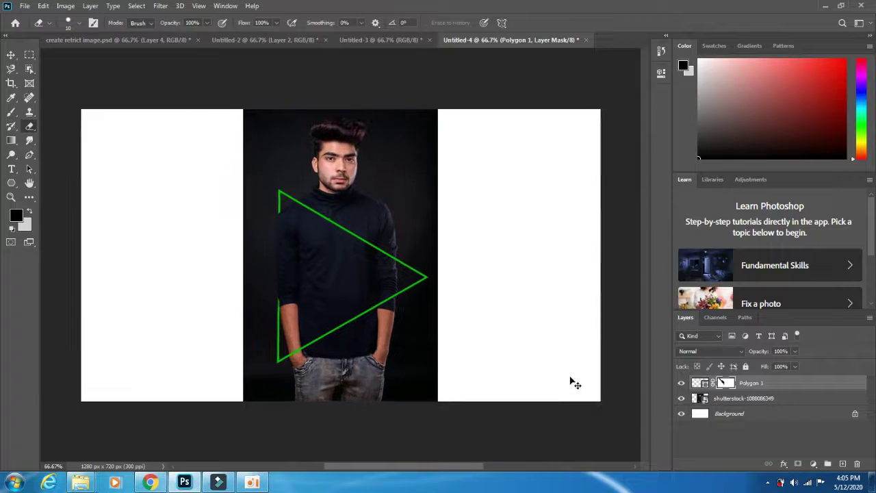
key("ctrl+plus")
key("ctrl+plus")
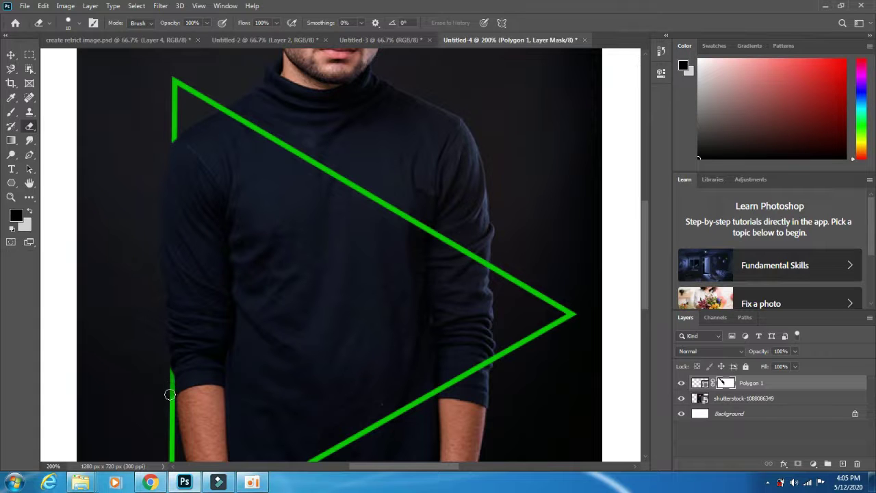
key("ctrl+minus")
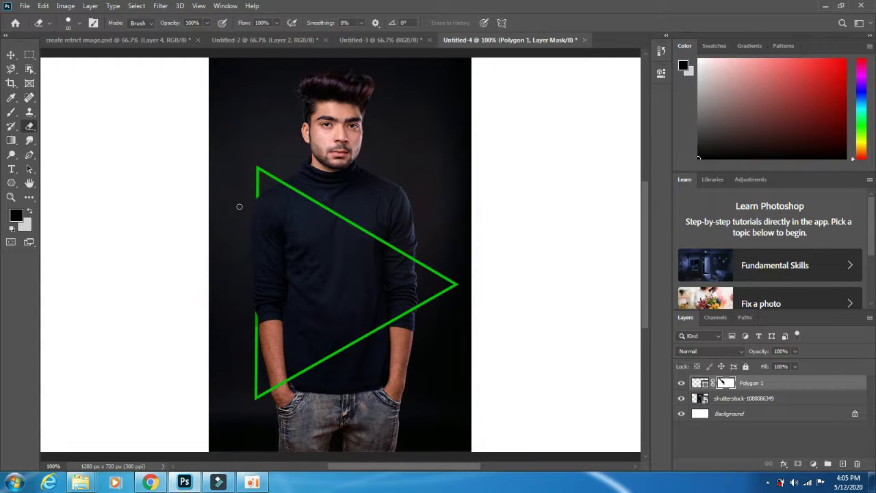
Step: On a new Layer 1, fill a photo-sized rectangular selection with red, then deselect
left_click(28, 54)
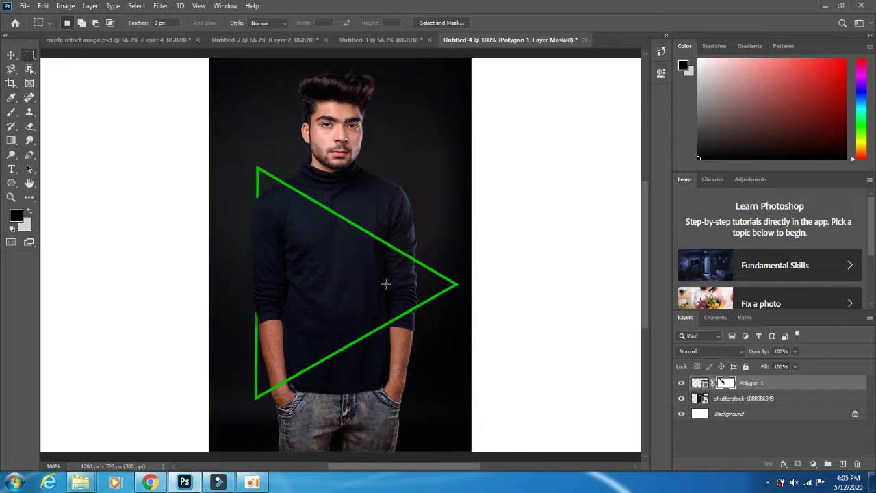
left_click(842, 464)
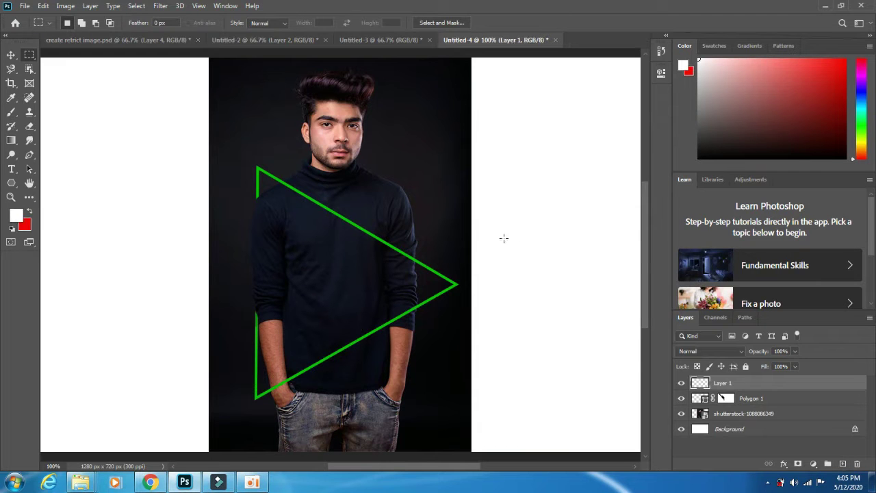
key("ctrl+minus")
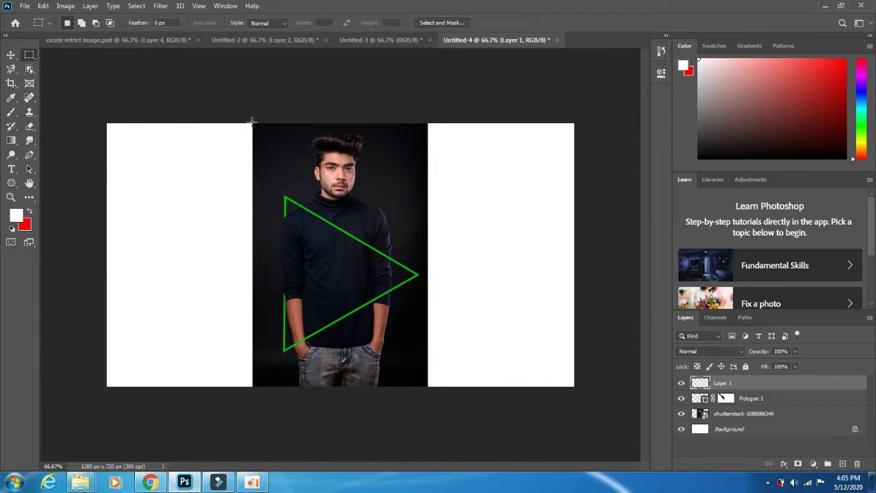
left_click_drag(252, 122, 432, 393)
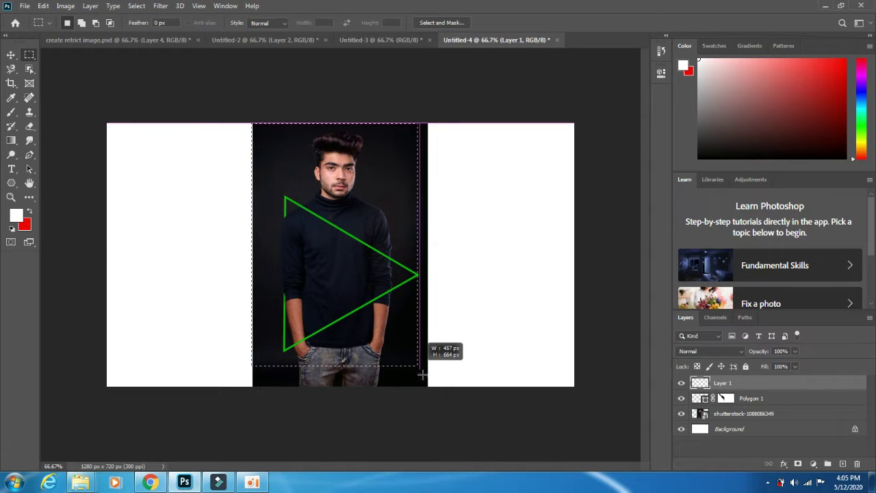
left_click_drag(432, 393, 427, 392)
key("ctrl+BackSpace")
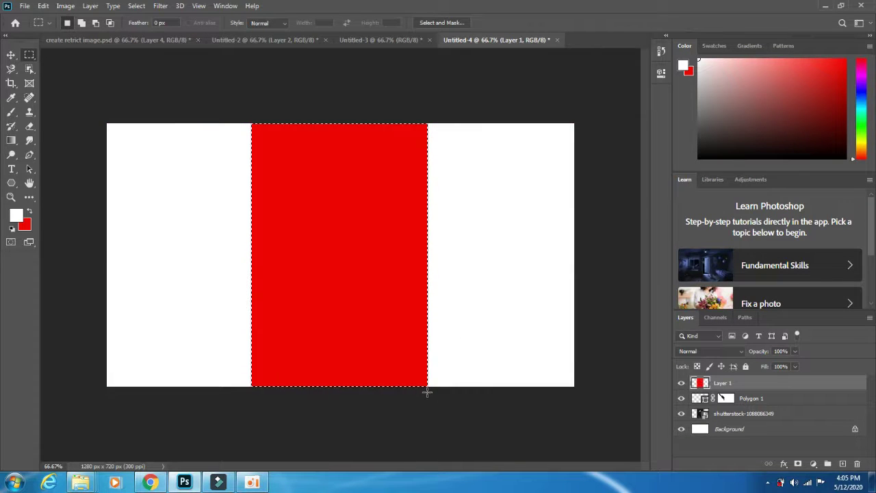
key("ctrl+d")
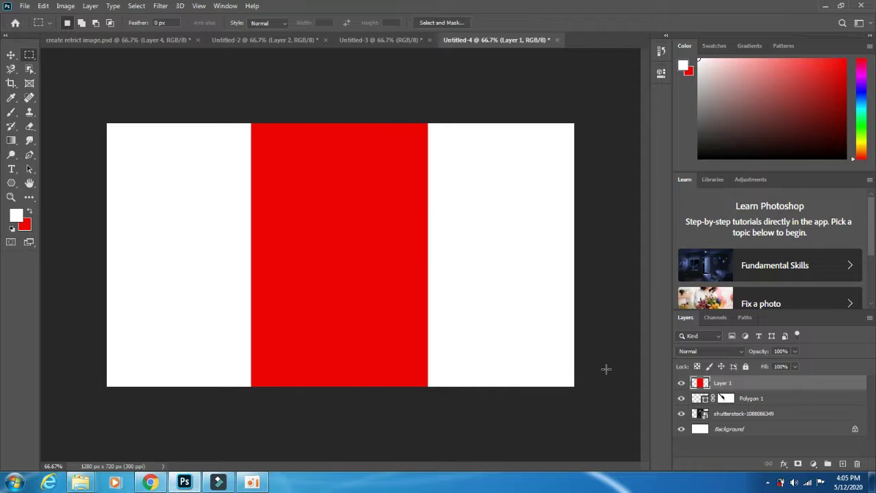
Step: Give Layer 1 a green Stroke in Blending Options and set its Fill to 0%
right_click(715, 382)
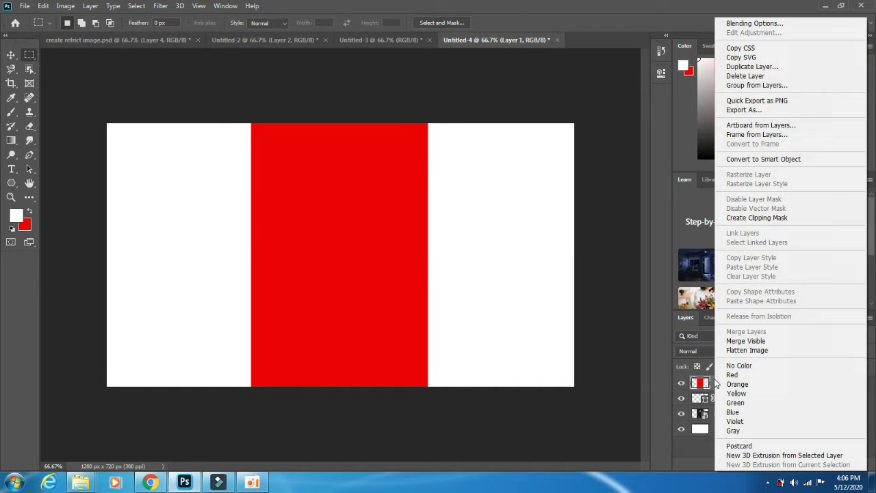
left_click(462, 45)
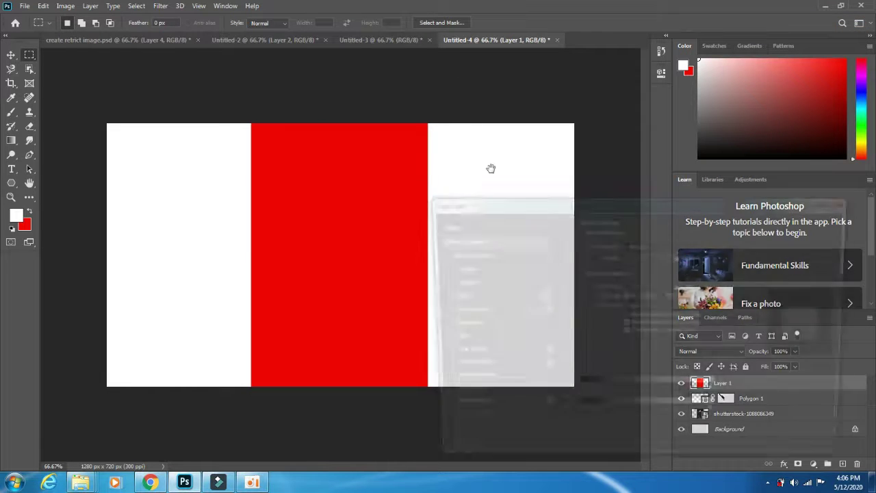
left_click(451, 296)
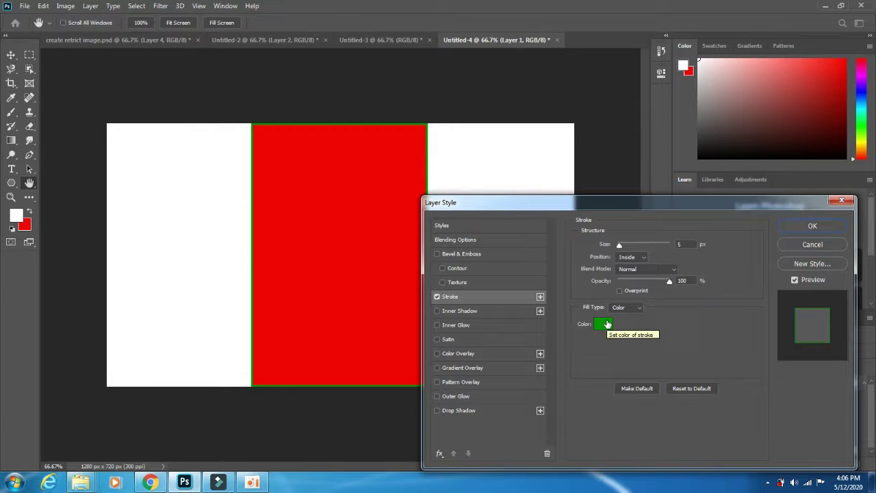
left_click(815, 226)
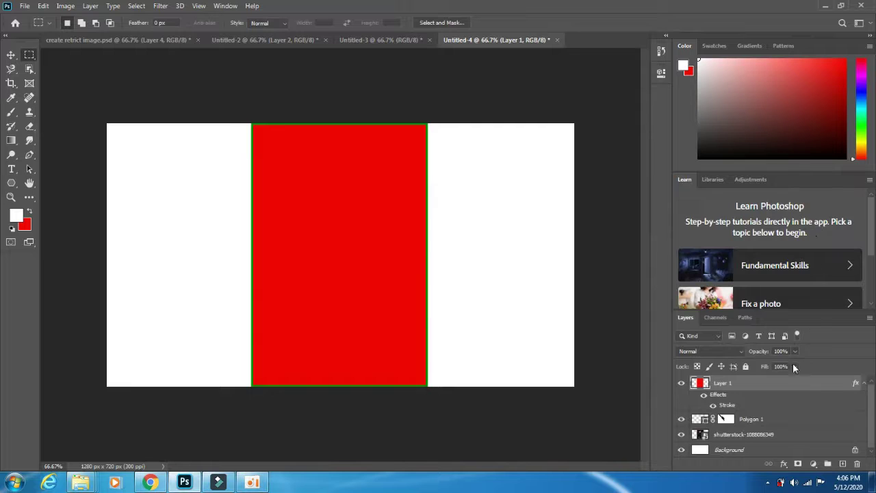
left_click(795, 367)
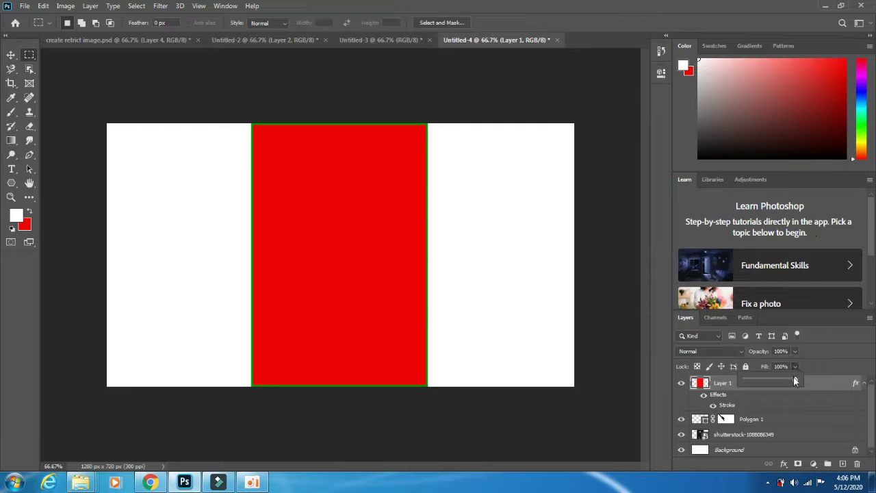
left_click_drag(767, 381, 703, 378)
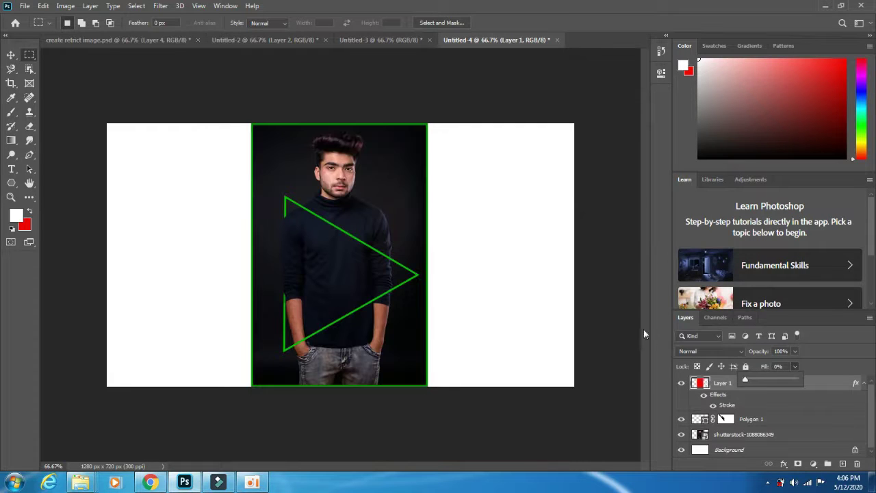
left_click(621, 312)
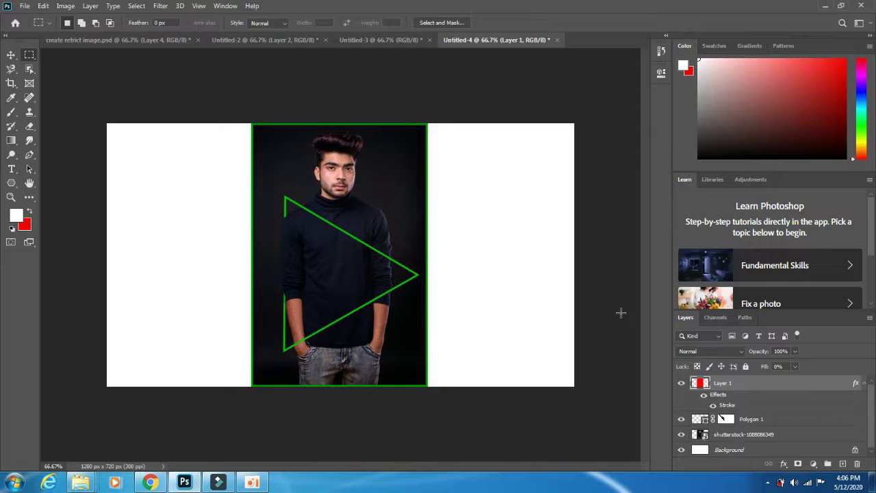